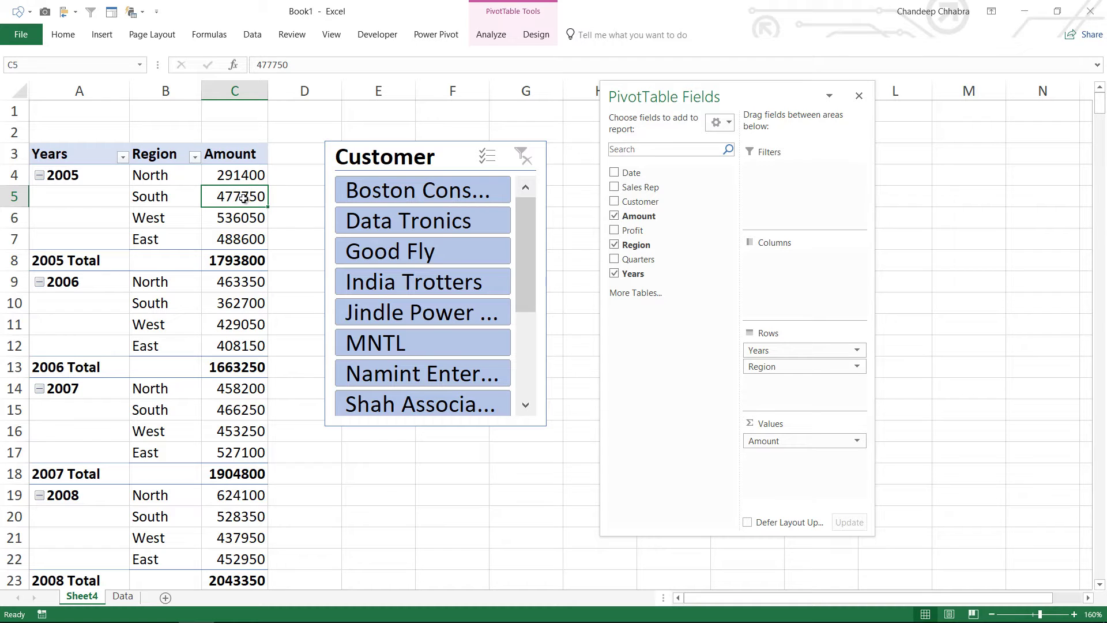
# - Review the Excel Data sheet and Sheet4 pivot table's calculated-field options without adding one
pyautogui.moveTo(240, 198)
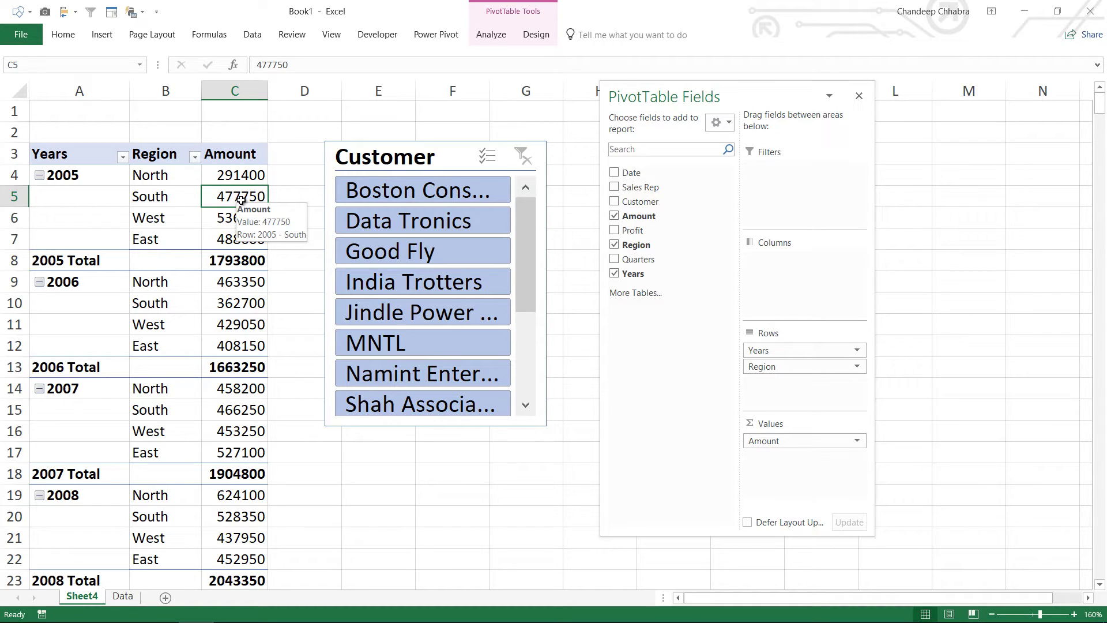
pyautogui.click(123, 597)
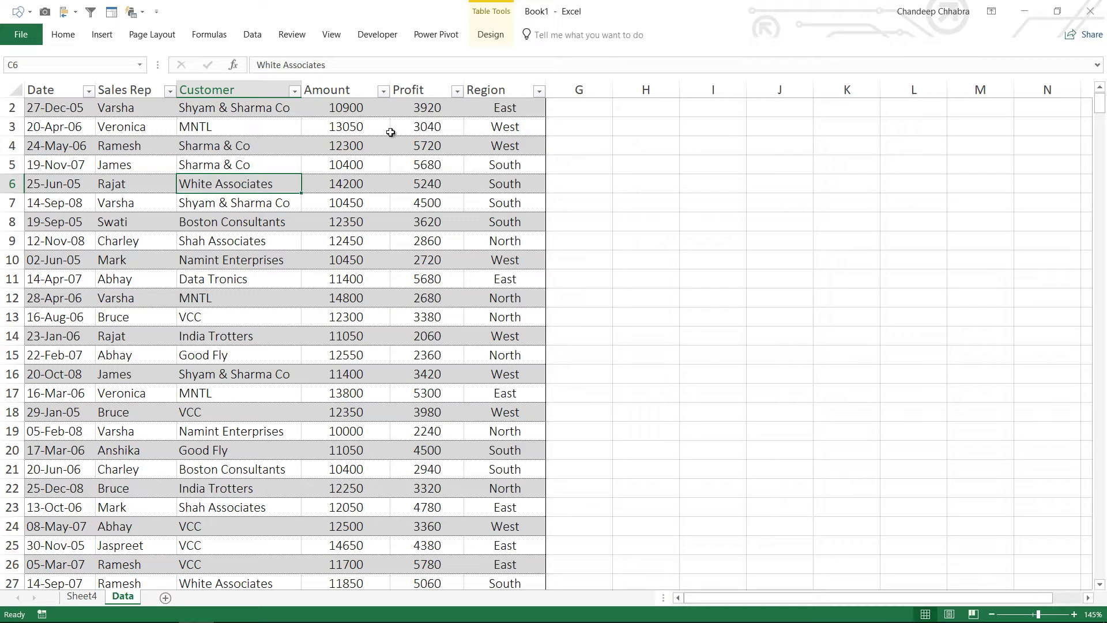
pyautogui.moveTo(82, 594)
pyautogui.click(136, 545)
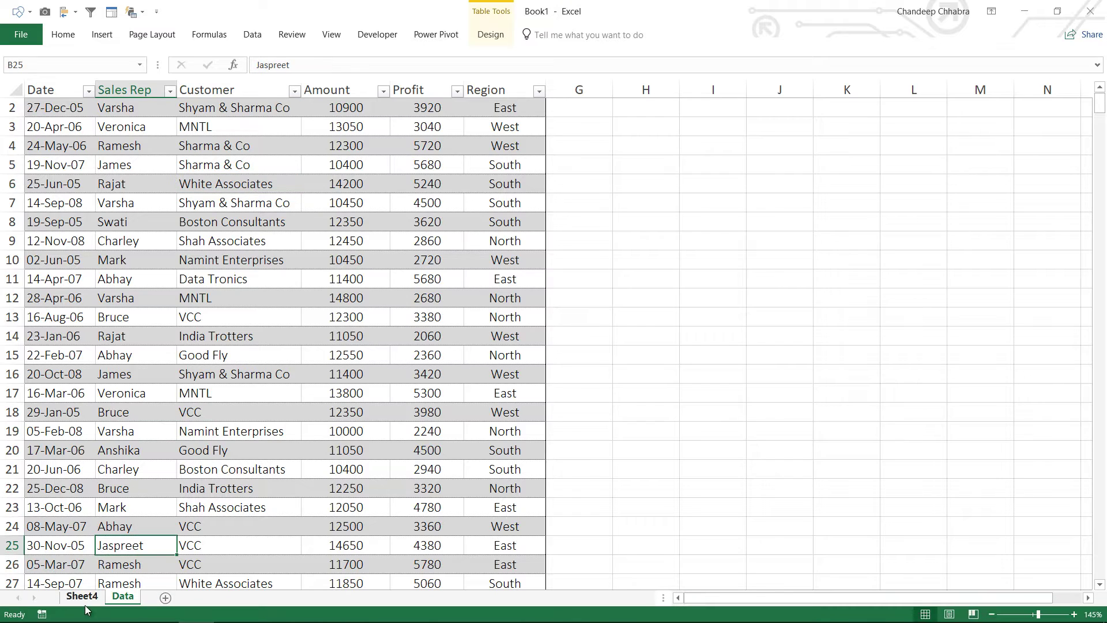
pyautogui.click(81, 596)
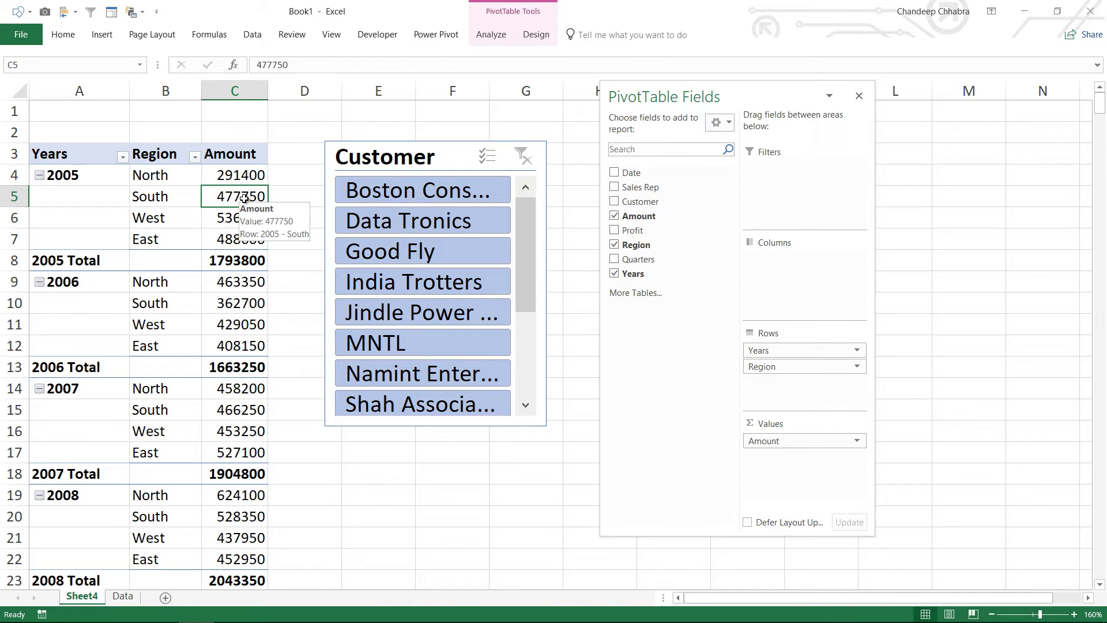
pyautogui.click(490, 34)
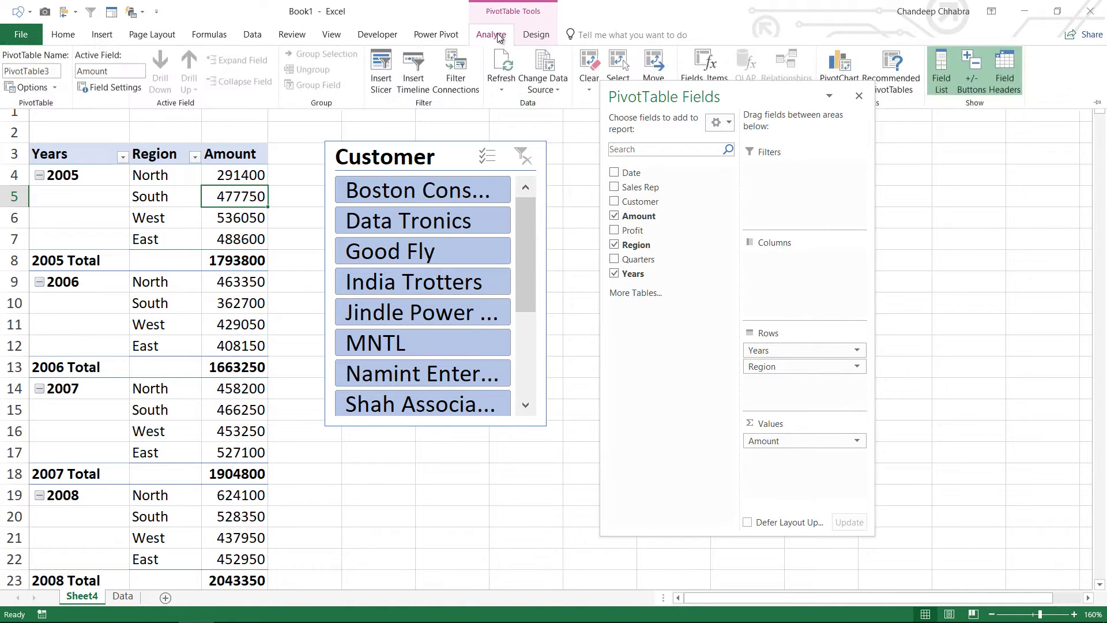
pyautogui.click(705, 91)
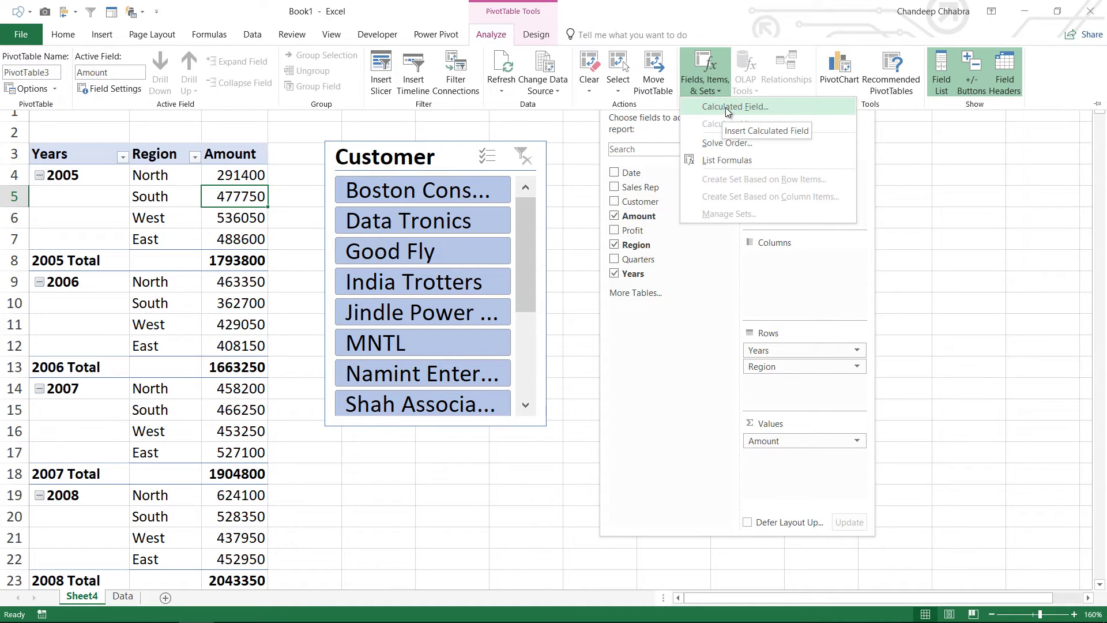
pyautogui.click(624, 409)
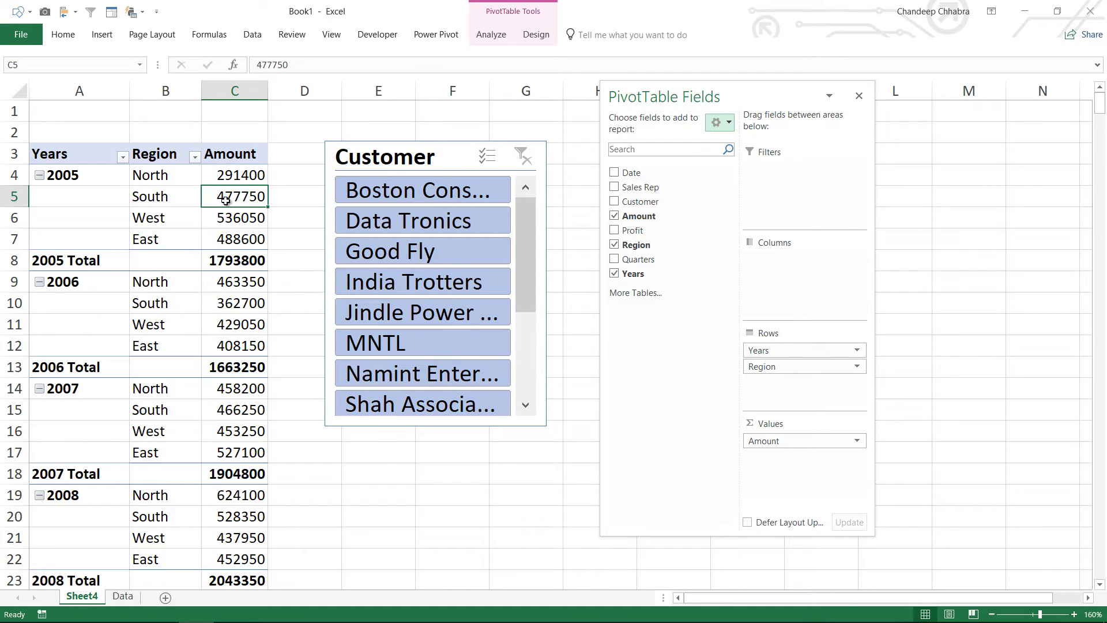
# - Set the matrix's Sales field display units to Thousands, then deselect the visual
pyautogui.moveTo(226, 199)
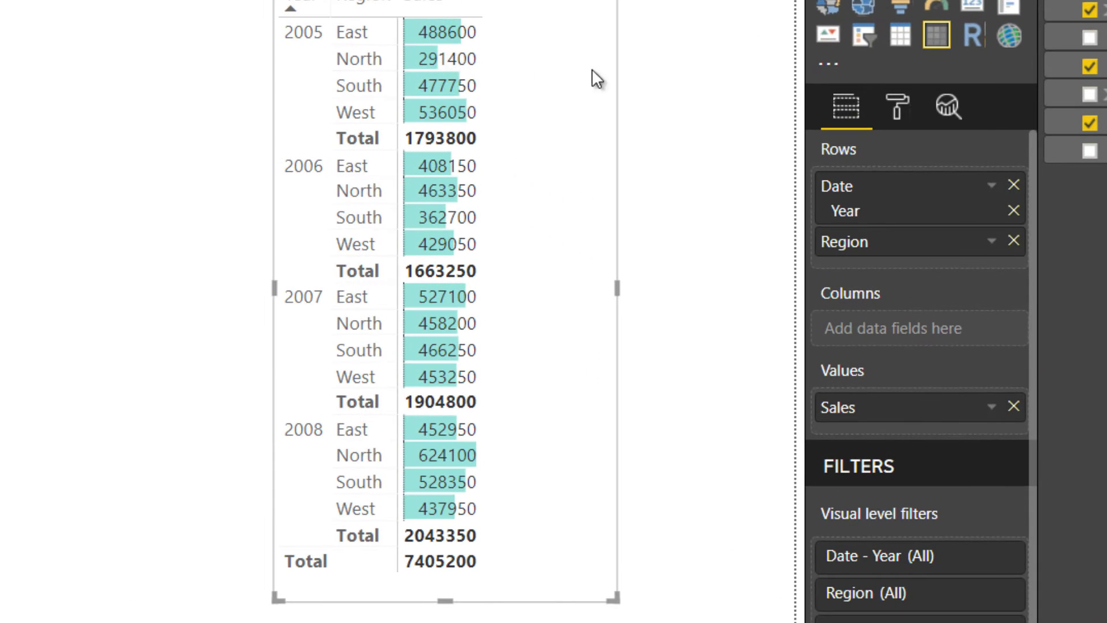
pyautogui.click(906, 107)
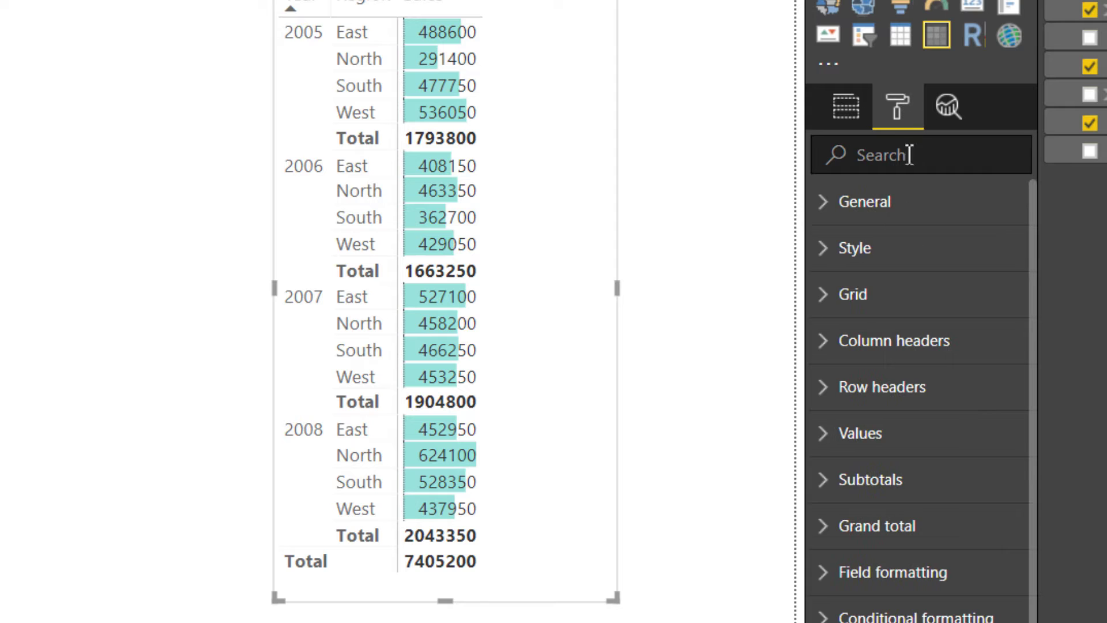
pyautogui.scroll(-1, 904, 346)
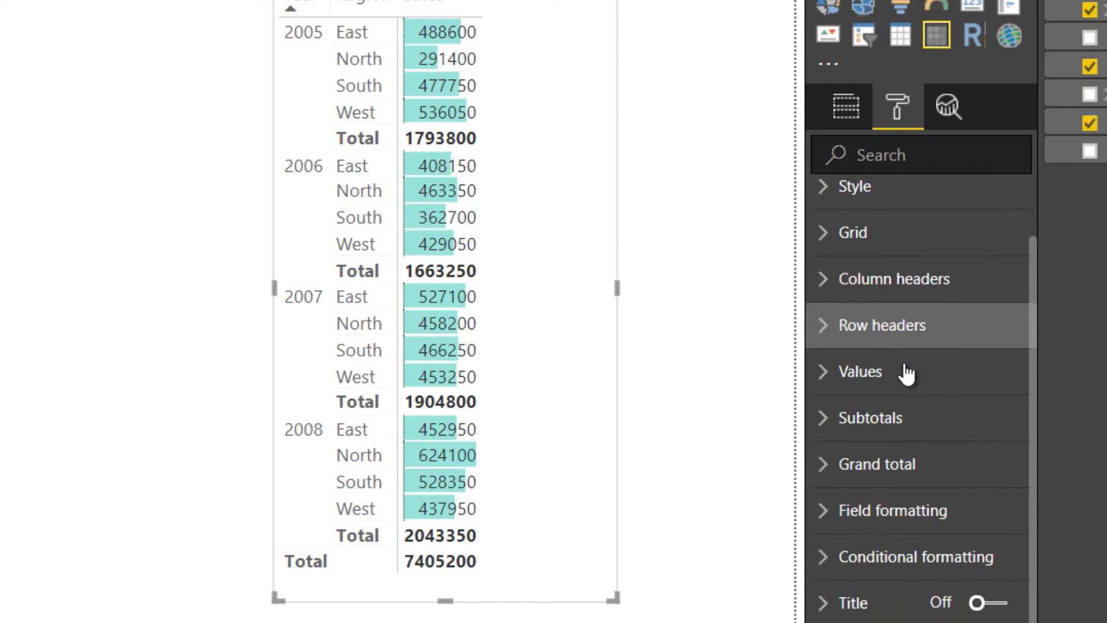
pyautogui.click(882, 510)
pyautogui.scroll(-4, 877, 519)
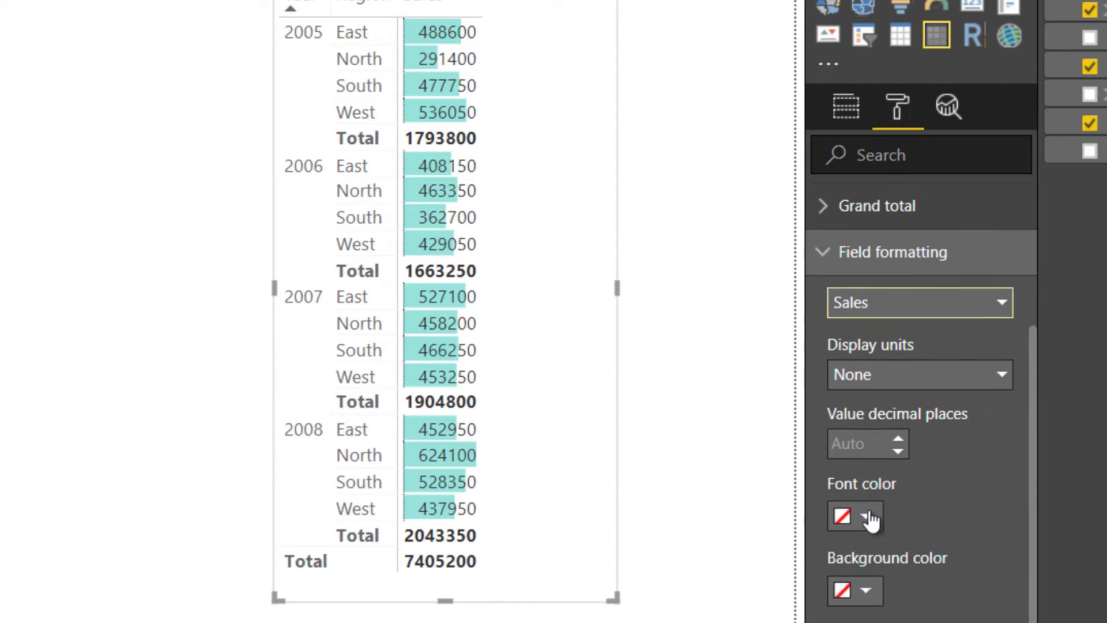
pyautogui.click(862, 376)
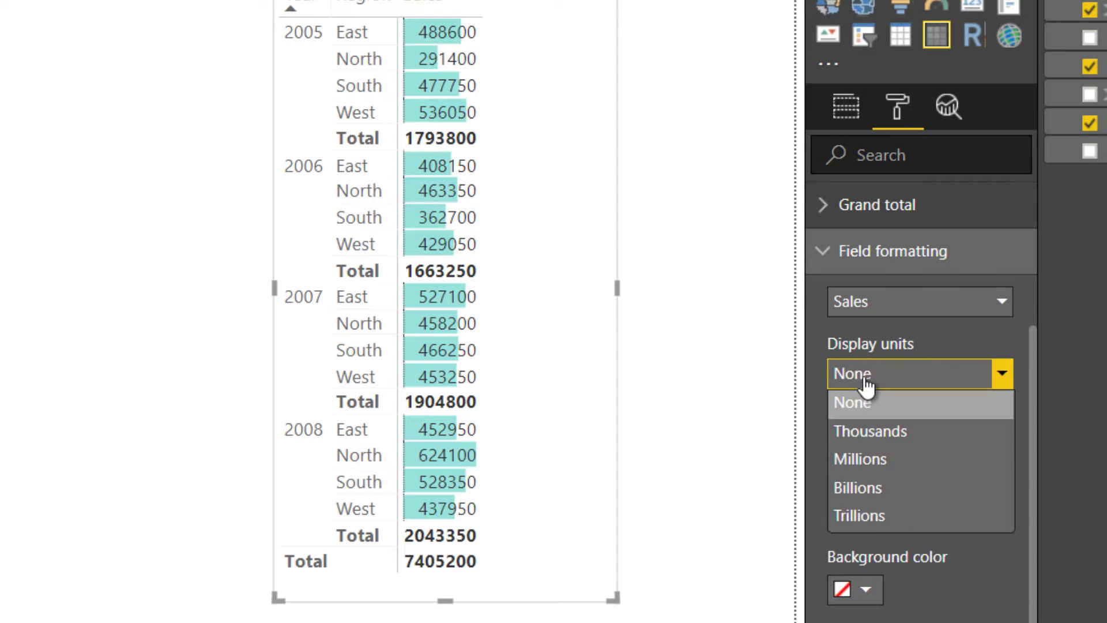
pyautogui.click(856, 434)
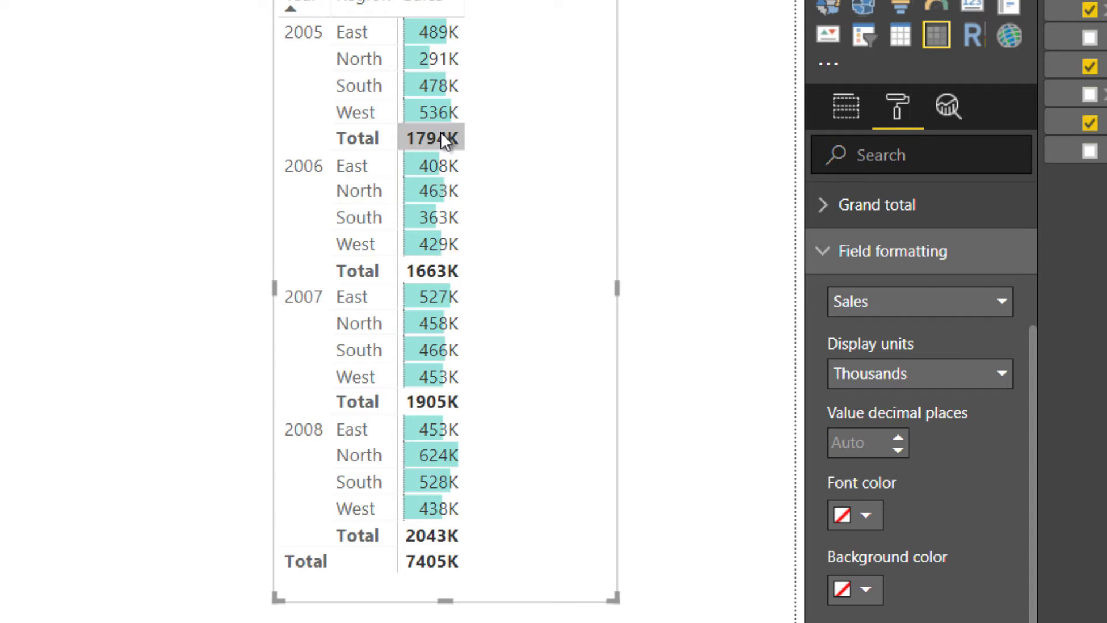
pyautogui.press('Escape')
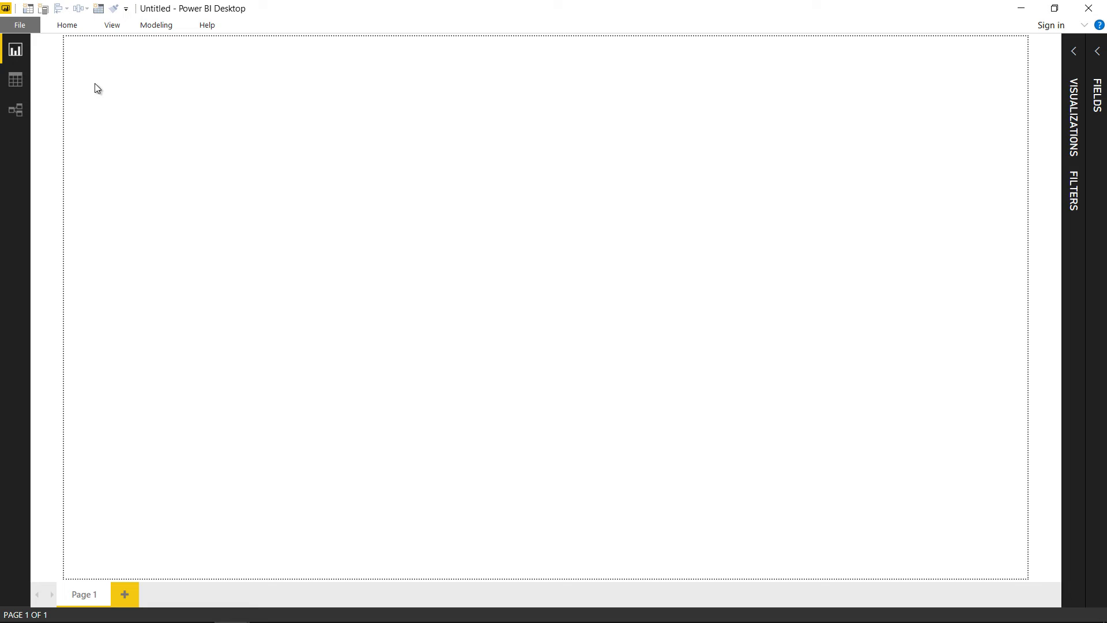
# - Show the 12-row Products table in Data view
pyautogui.click(15, 82)
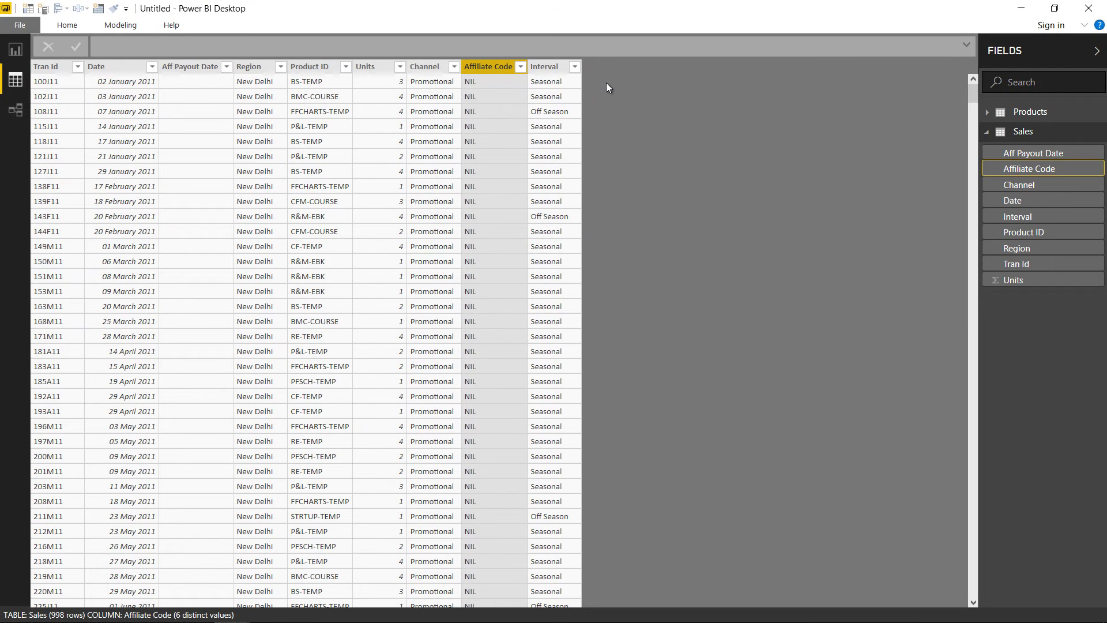
pyautogui.click(1028, 112)
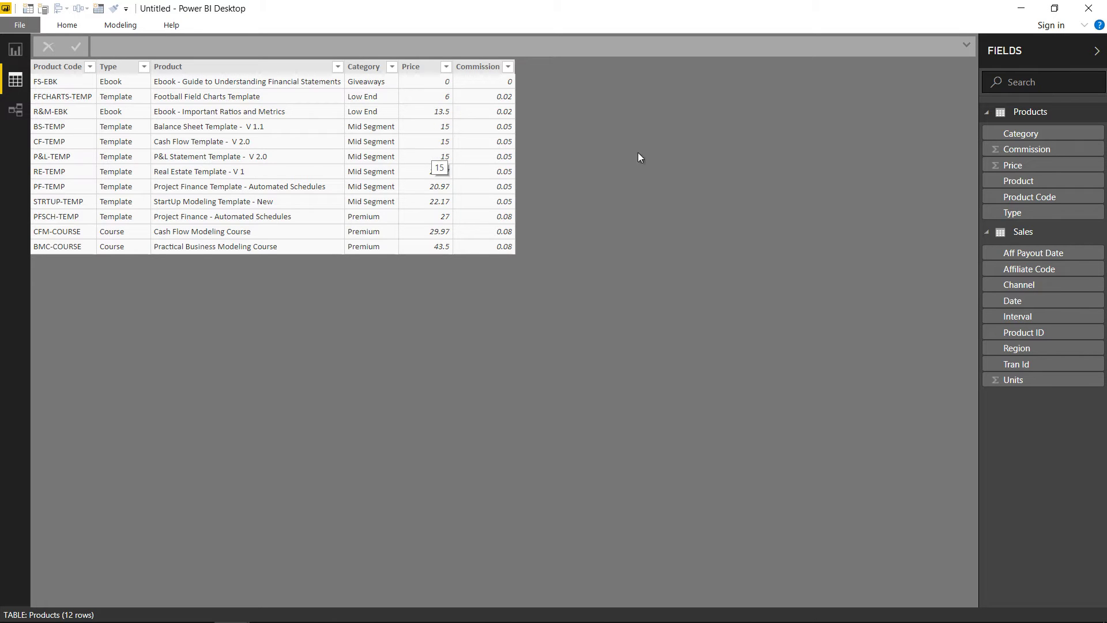
# - Switch the grid between the Products and Sales tables, ending on the 998-row Sales table
pyautogui.click(1035, 114)
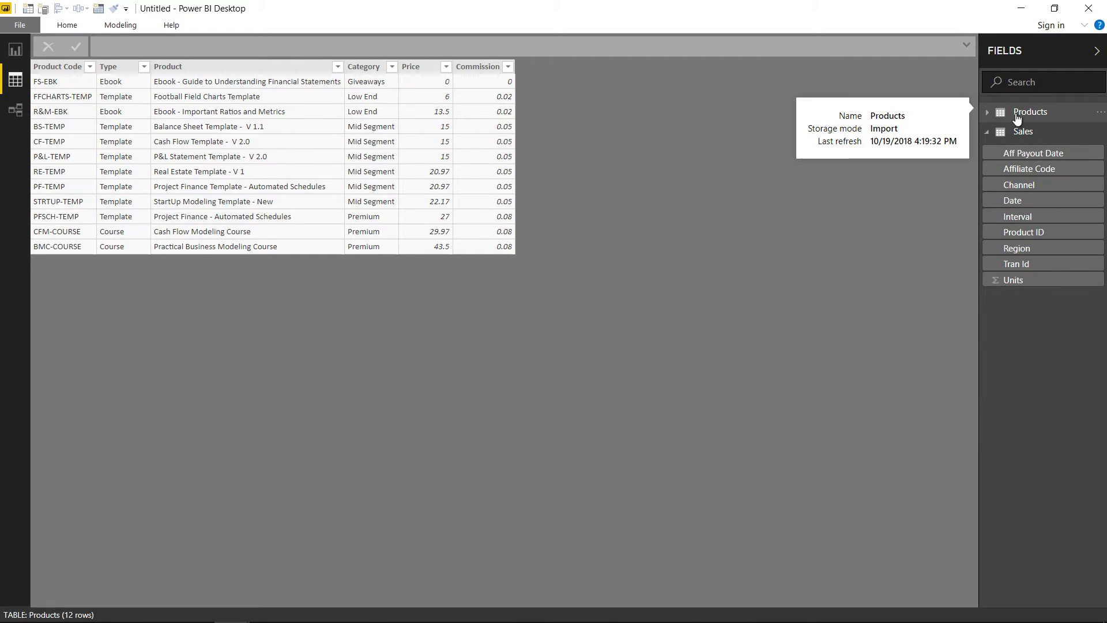
pyautogui.click(1033, 133)
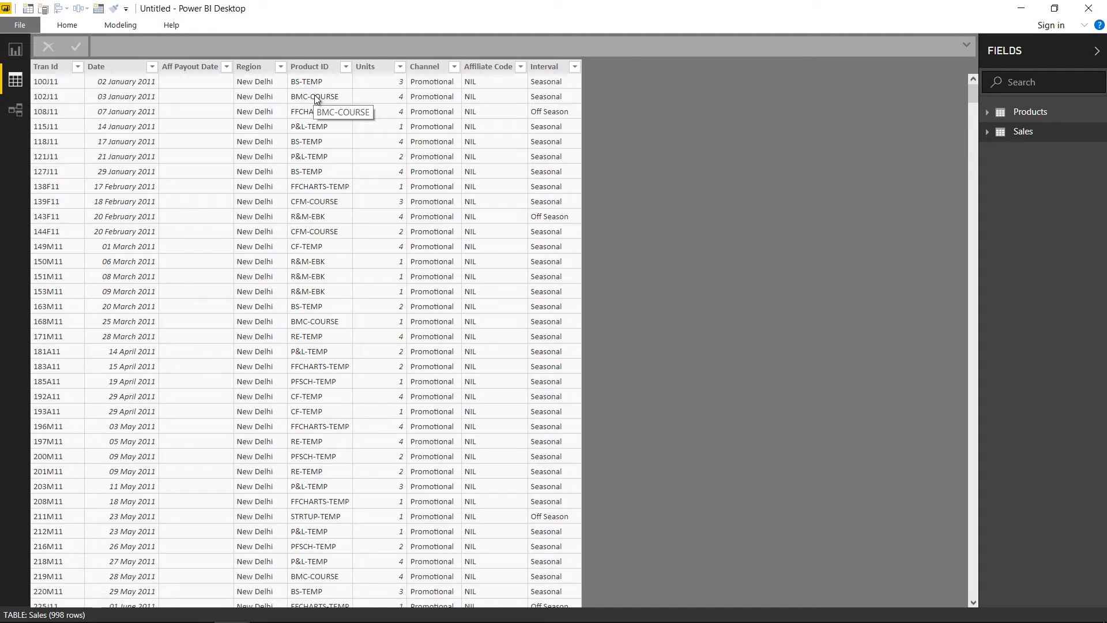
pyautogui.click(1030, 112)
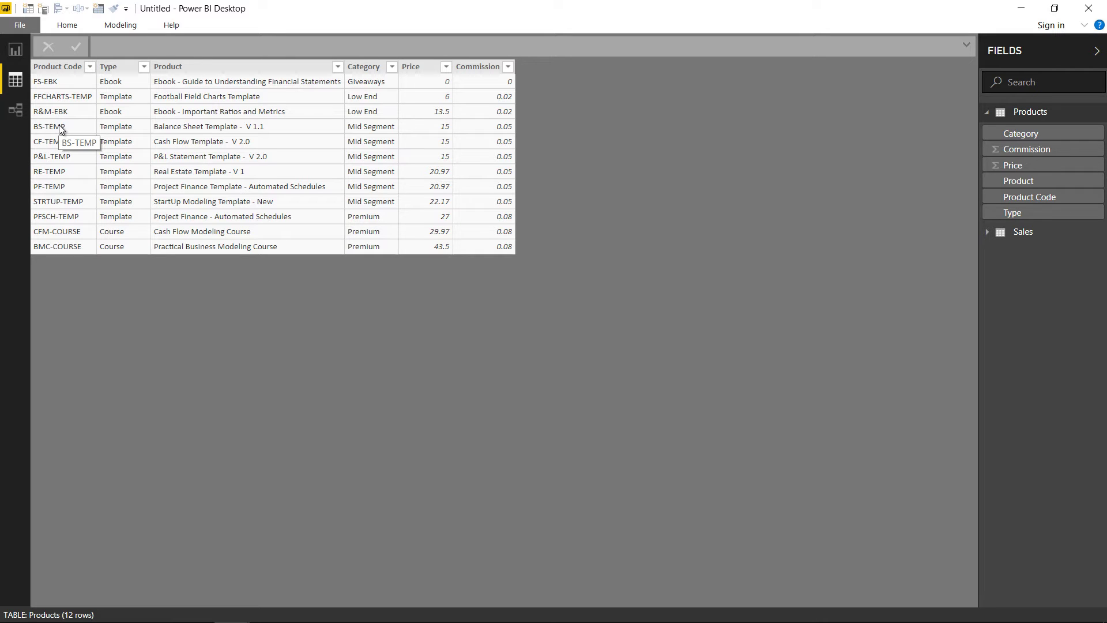
pyautogui.click(1029, 234)
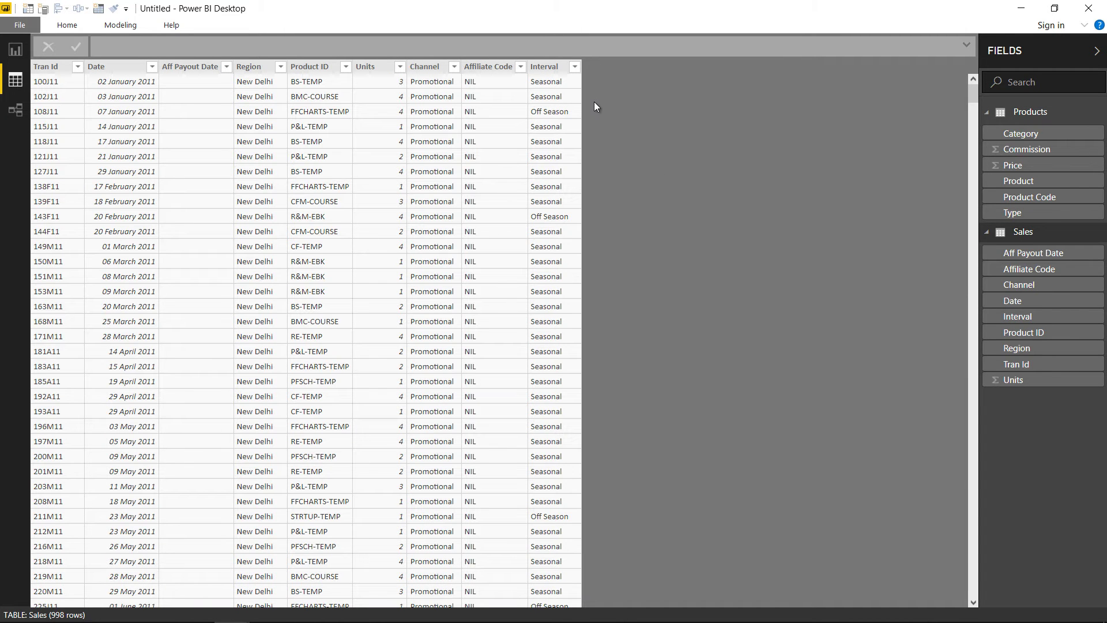
# - In Relationships view, link Sales' Product ID to Products' Product Code
pyautogui.click(15, 111)
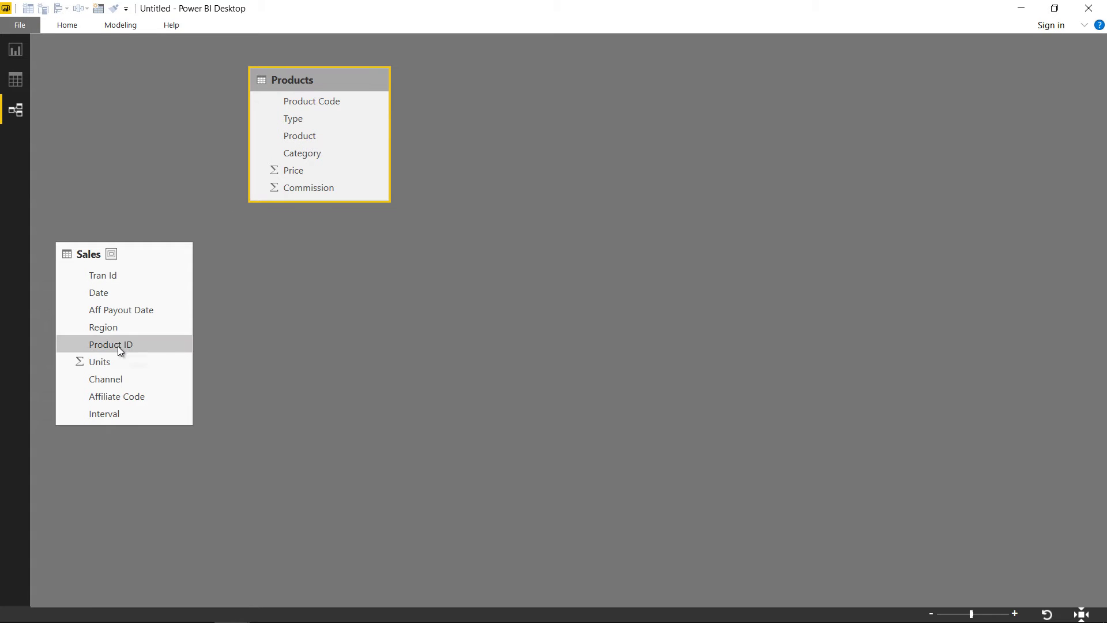
pyautogui.moveTo(112, 348); pyautogui.dragTo(306, 105)
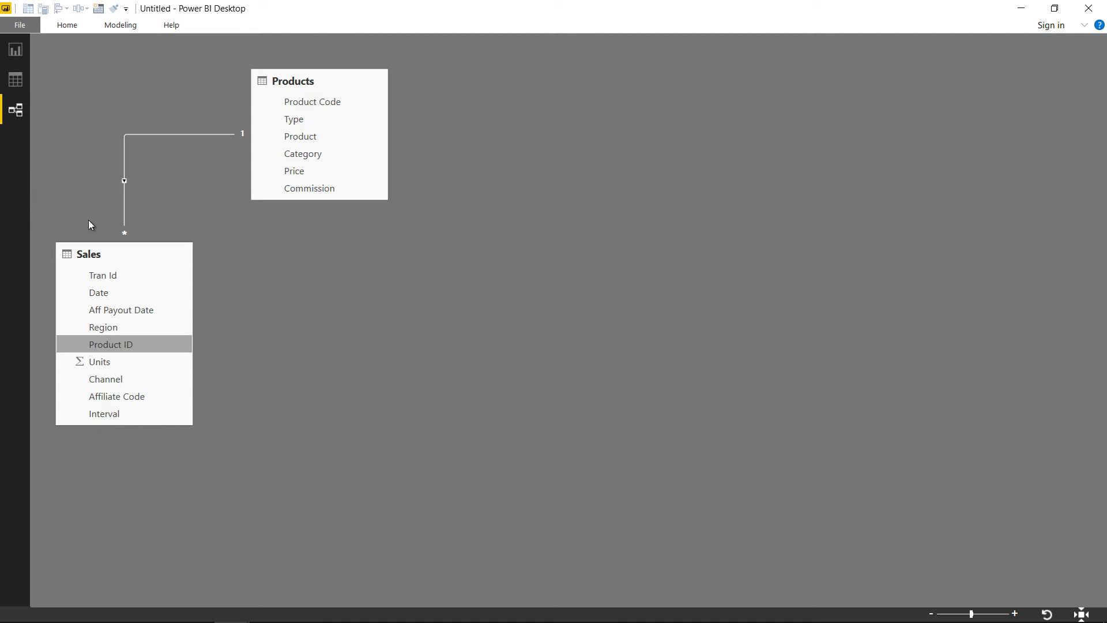
# - Add a matrix to the report page with Sales Units as its values, totalling 2670
pyautogui.click(22, 52)
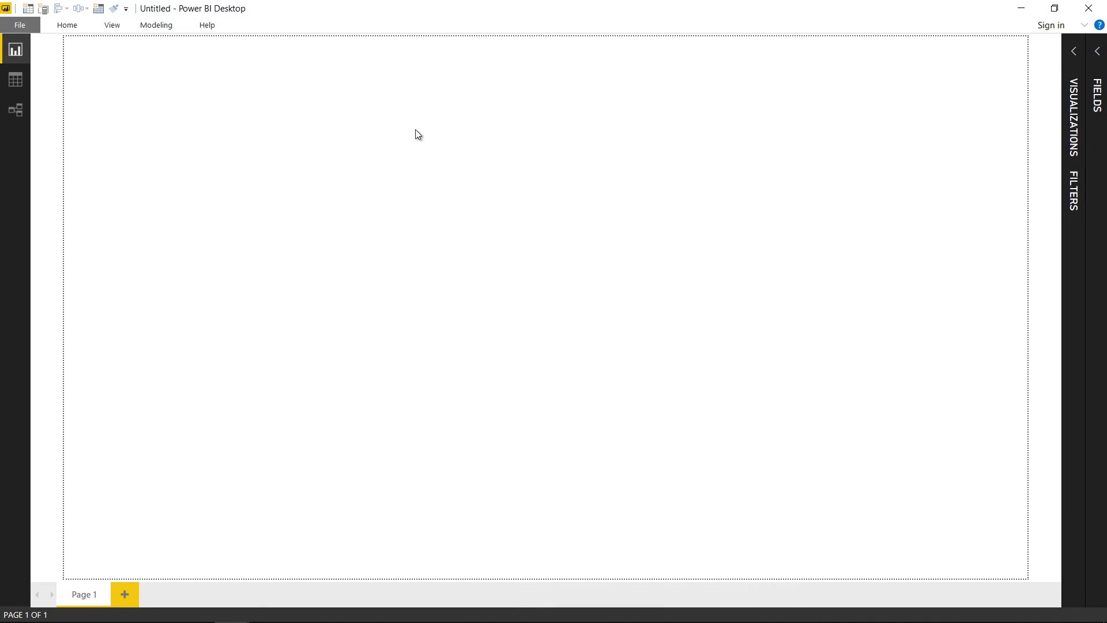
pyautogui.click(1098, 51)
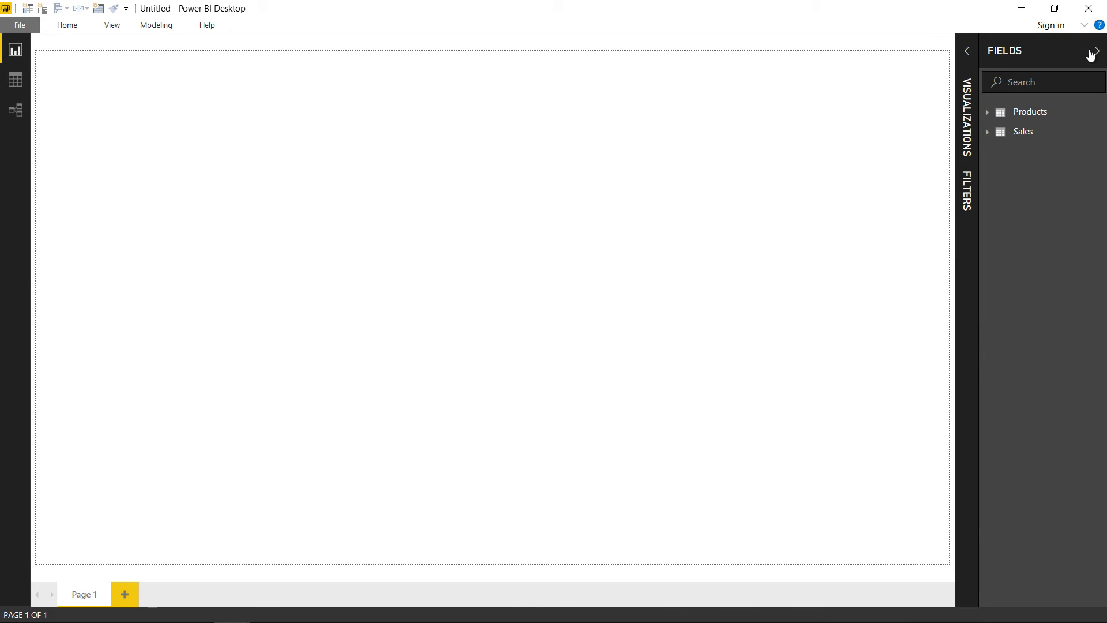
pyautogui.click(963, 52)
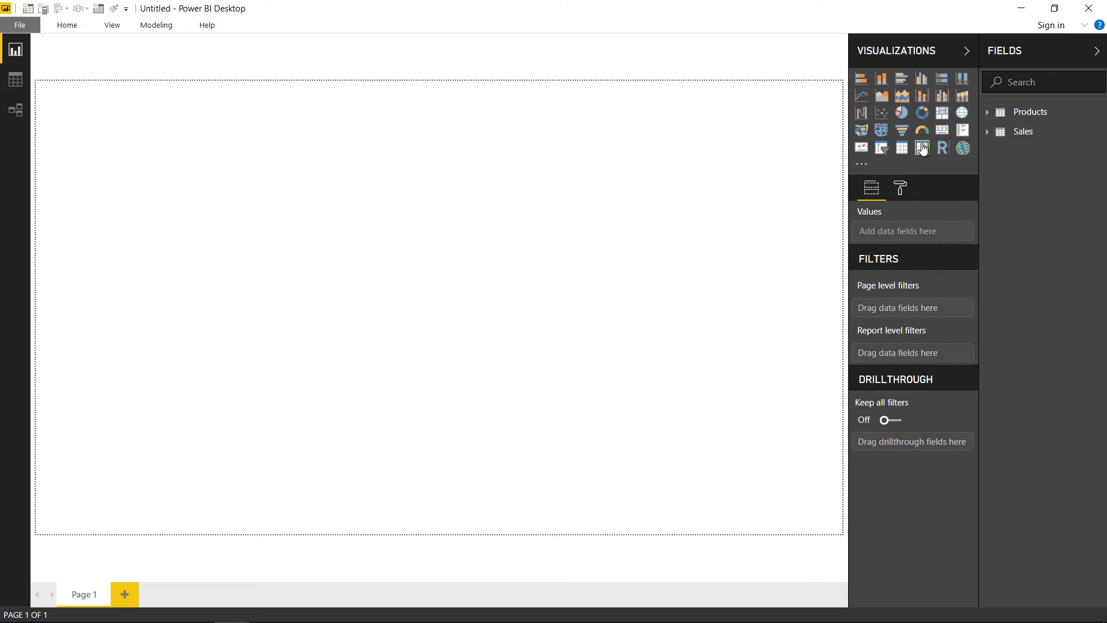
pyautogui.click(922, 148)
pyautogui.moveTo(153, 89); pyautogui.dragTo(707, 244)
pyautogui.click(1022, 133)
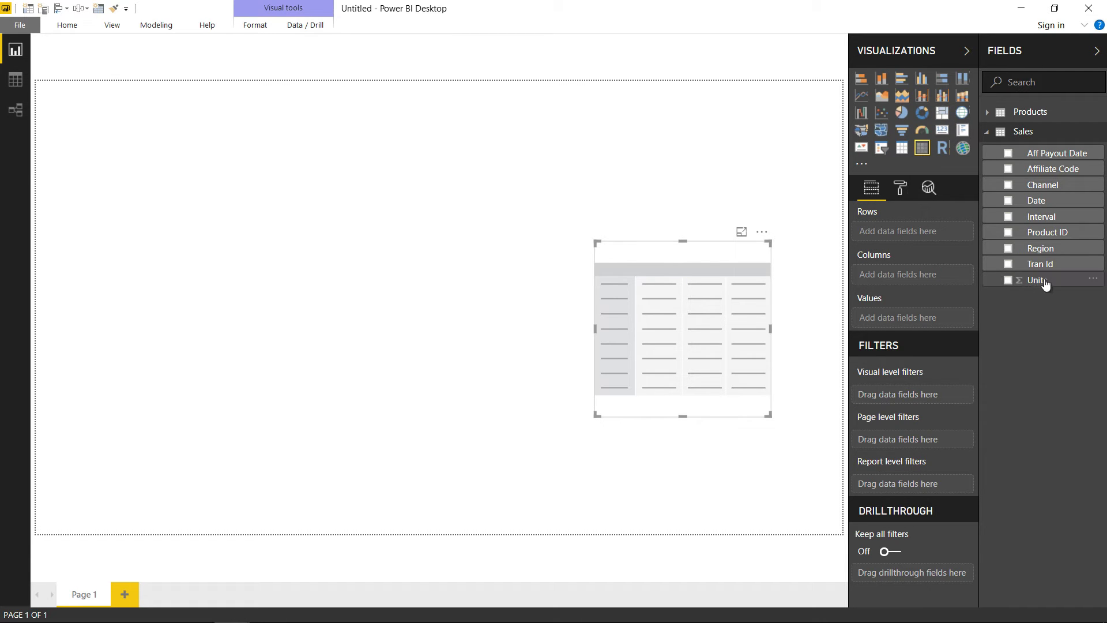
pyautogui.moveTo(1021, 282); pyautogui.dragTo(914, 322)
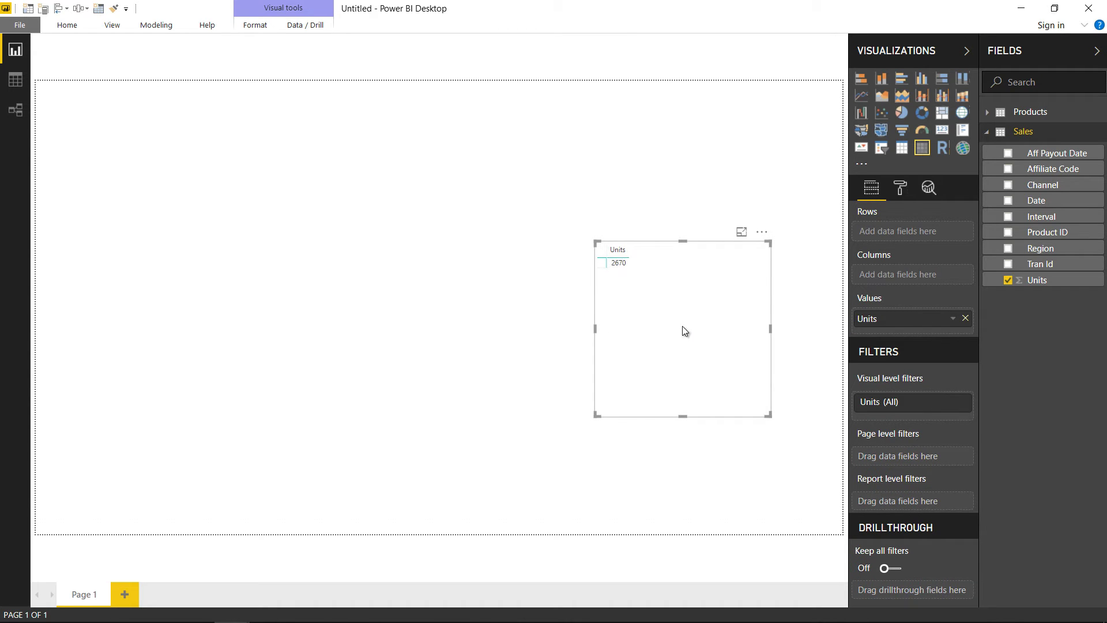
pyautogui.click(992, 136)
pyautogui.click(1024, 114)
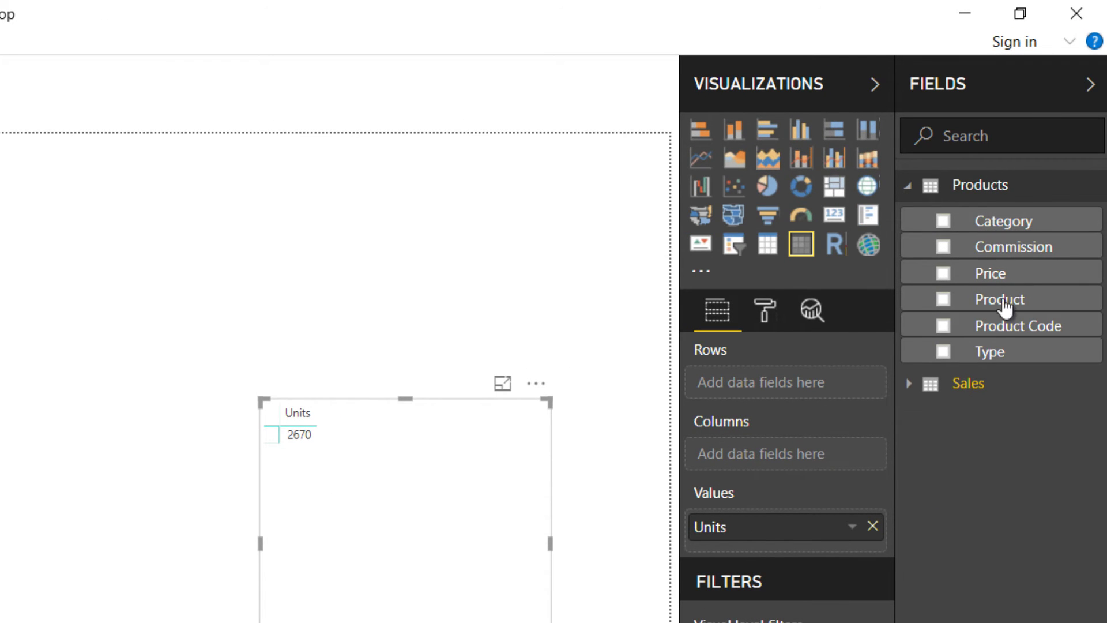
# - Break the matrix rows down by Products Category, then check the Sales data and return
pyautogui.moveTo(1003, 226); pyautogui.dragTo(796, 391)
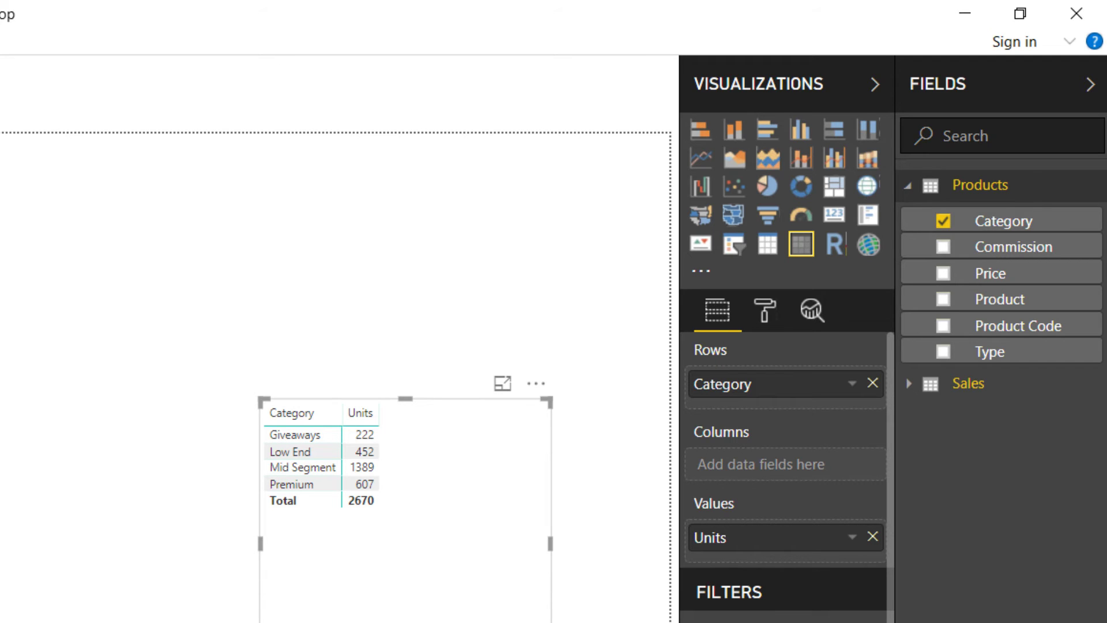
pyautogui.click(0, 131)
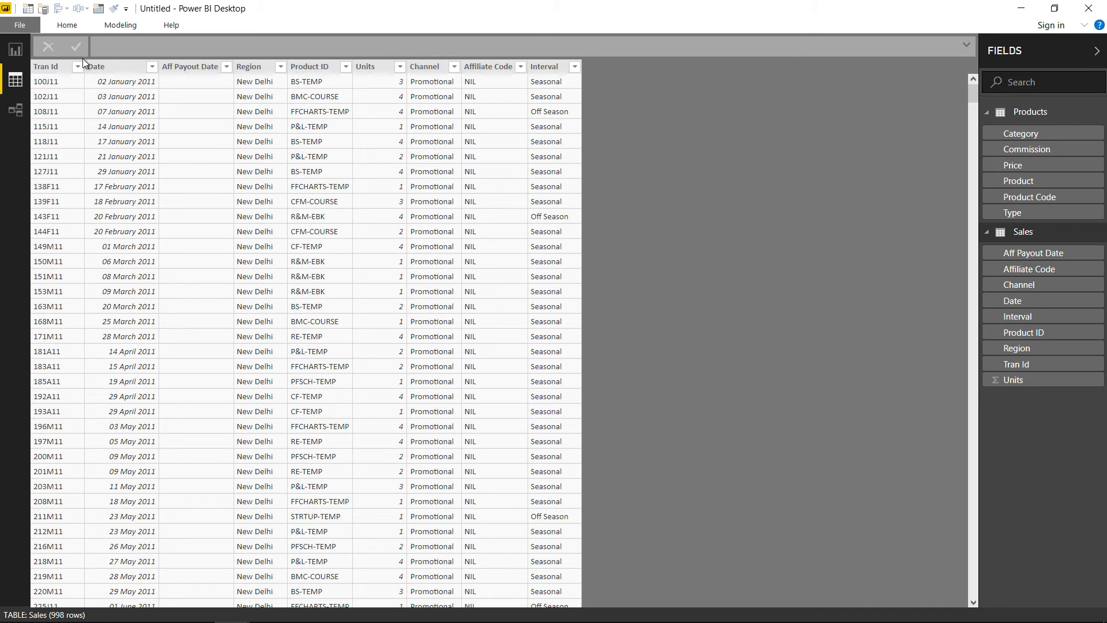
pyautogui.click(15, 51)
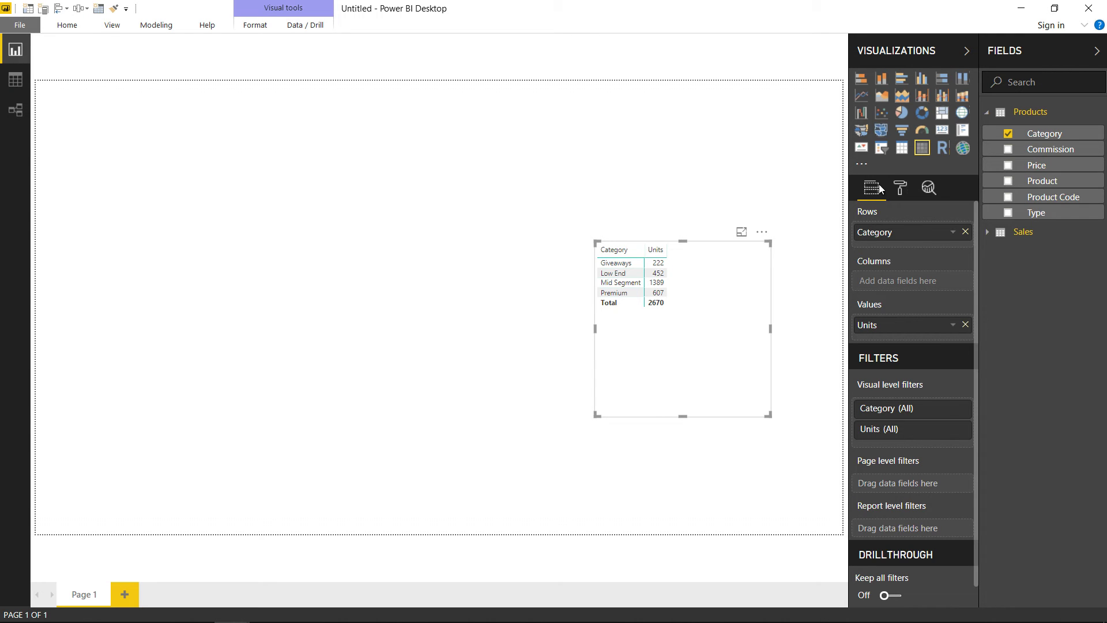
# - Create the Sales measure Total Sales = SUMX(Sales,RELATED(Products[Price])*Sales[Units])
pyautogui.rightClick(1024, 240)
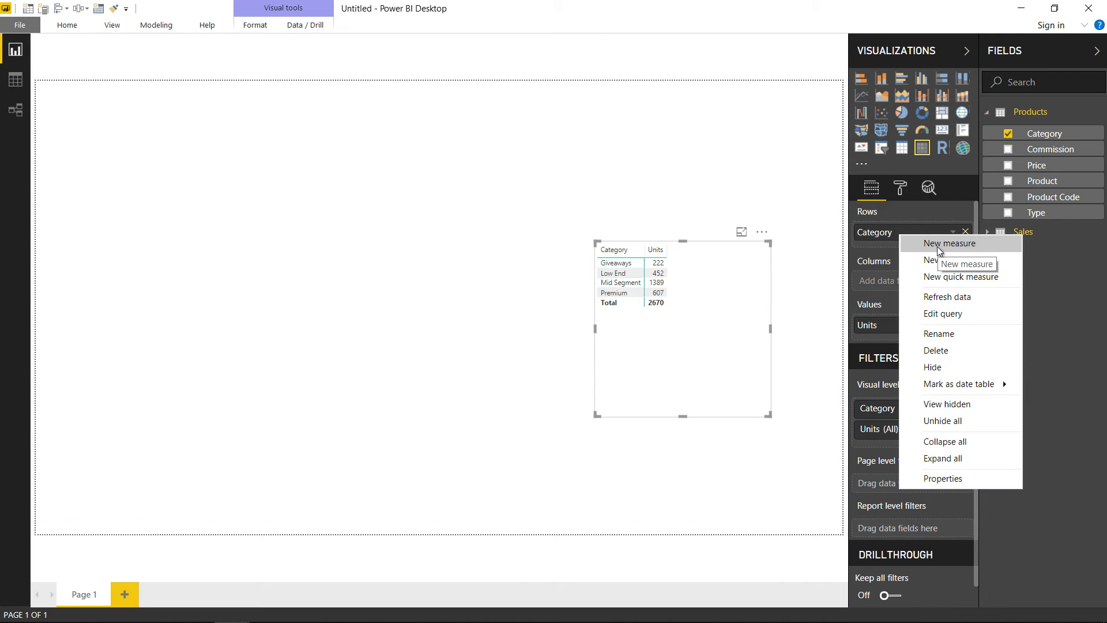
pyautogui.click(935, 248)
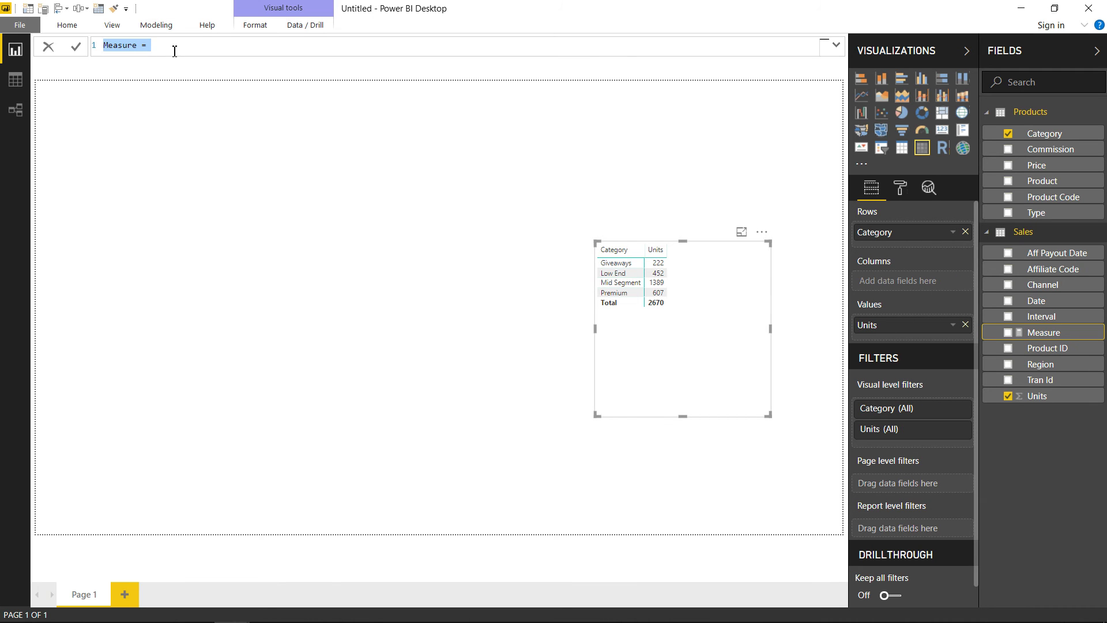
pyautogui.write('Total Sales =')
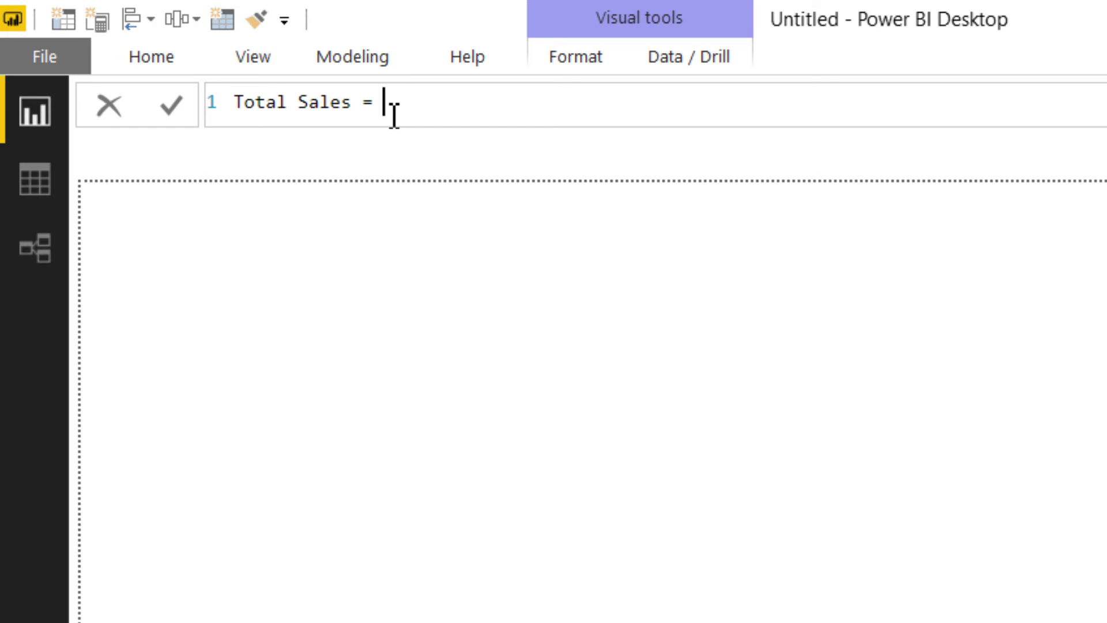
pyautogui.write('SUMX(')
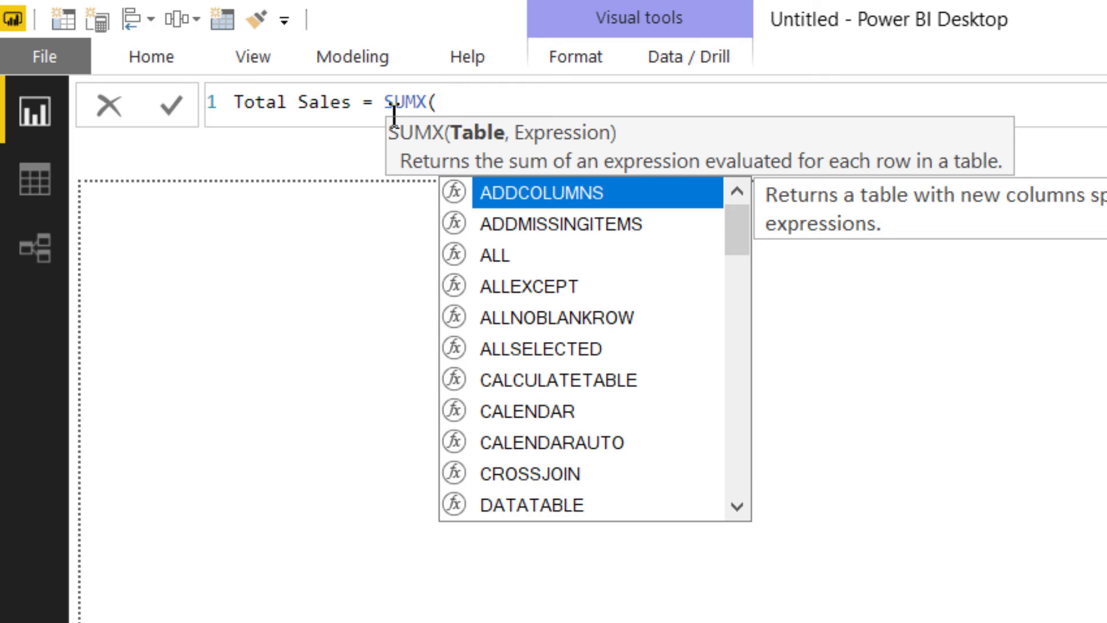
pyautogui.write('Sales,')
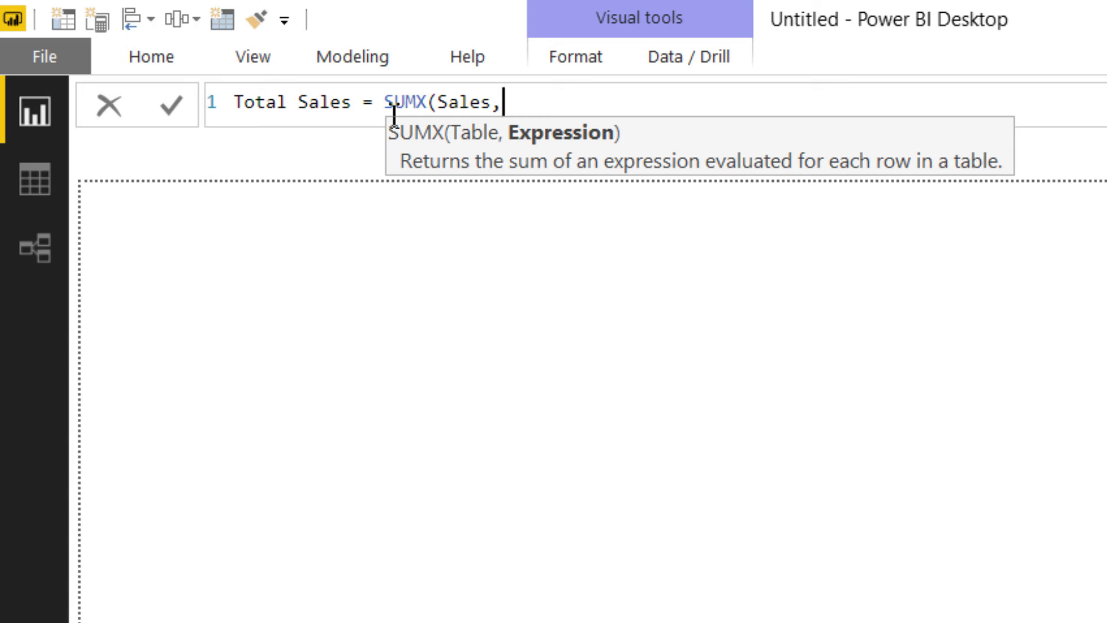
pyautogui.write('rela')
pyautogui.press('Tab')
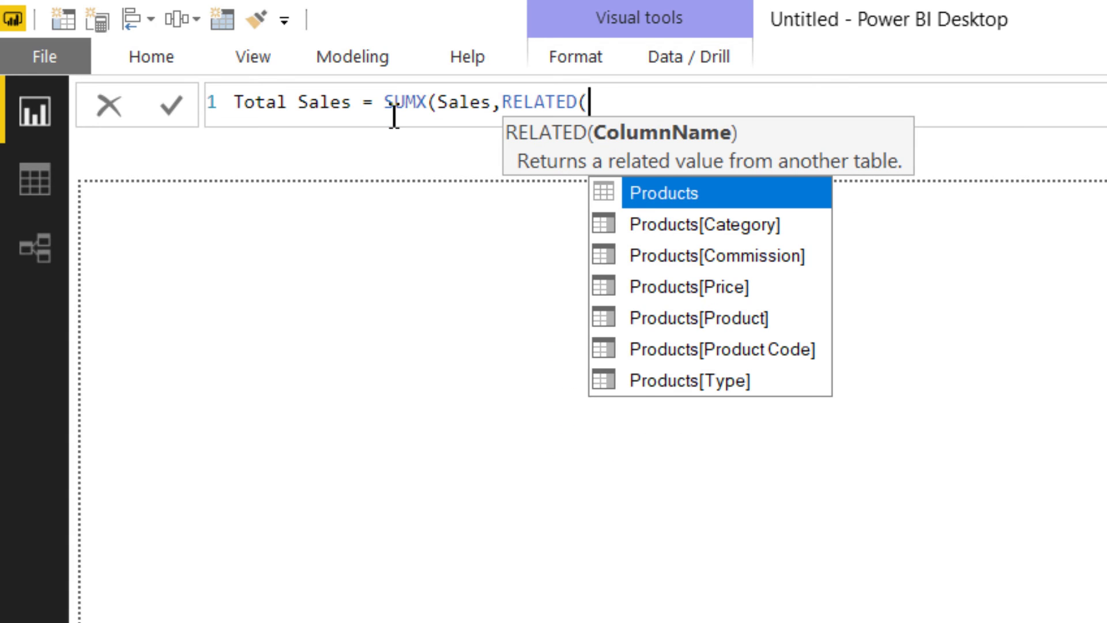
pyautogui.write('pro')
pyautogui.press('Down')
pyautogui.press('Down')
pyautogui.press('Down')
pyautogui.press('Tab')
pyautogui.write(')*')
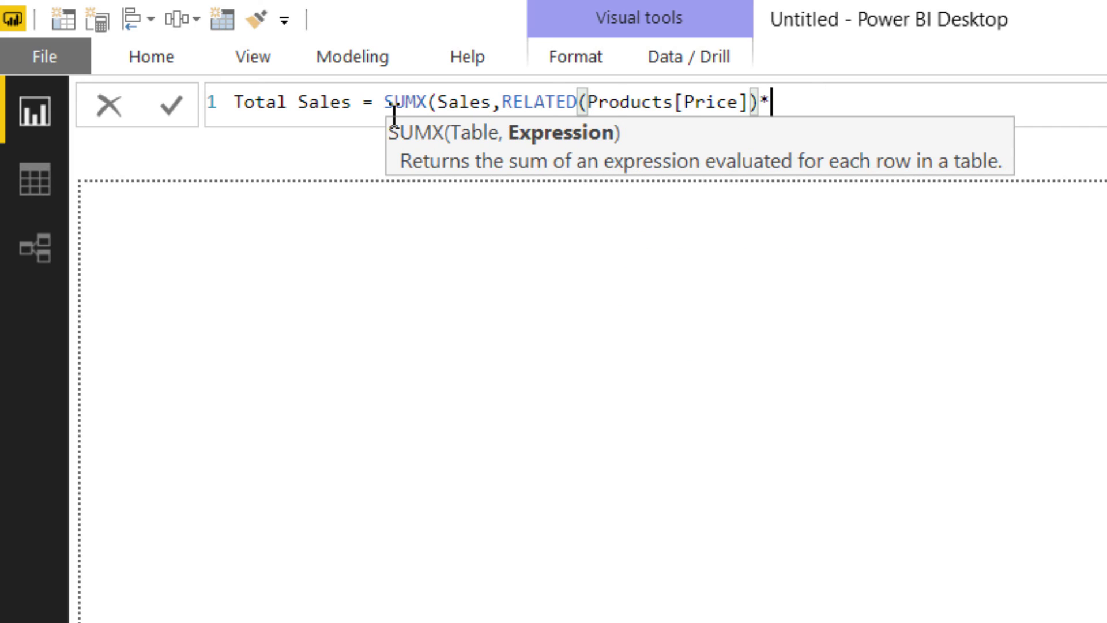
pyautogui.write('unit')
pyautogui.press('Tab')
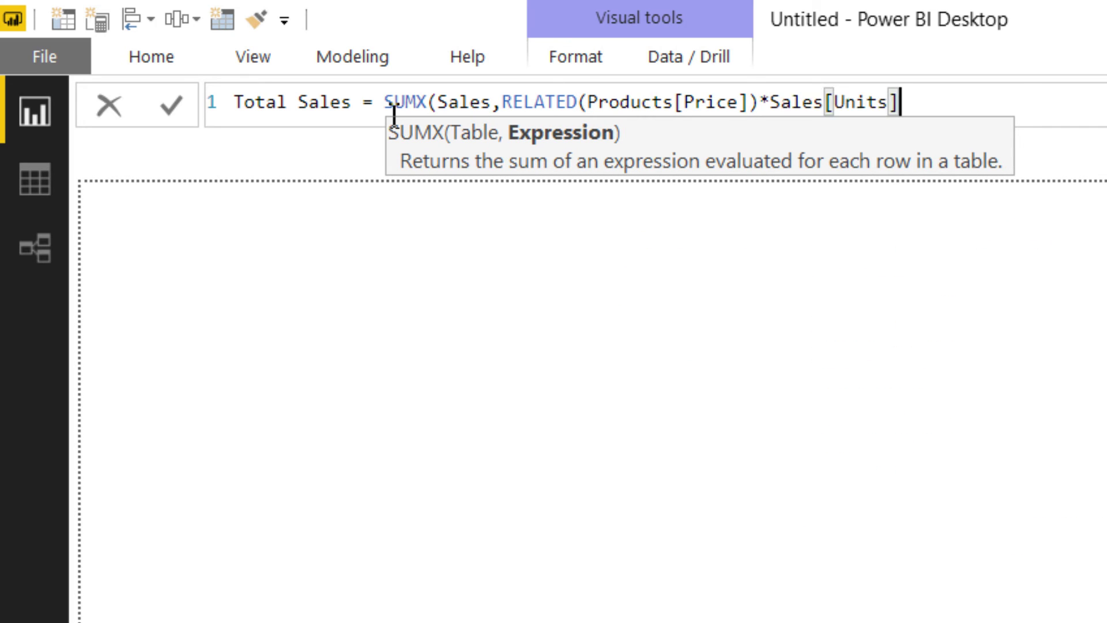
pyautogui.write(')')
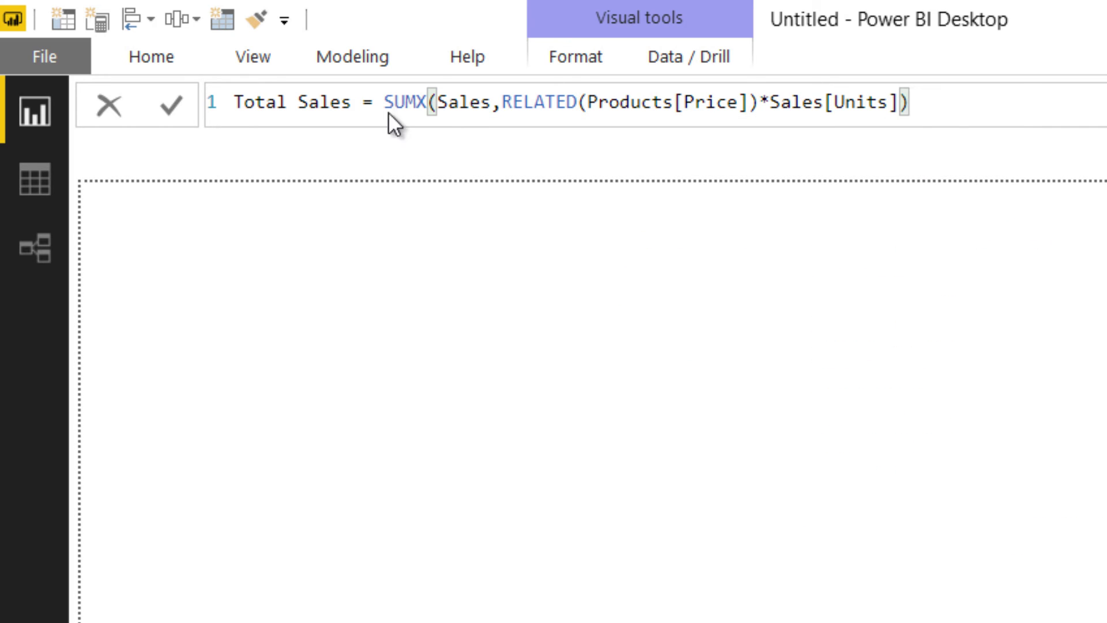
pyautogui.press('Return')
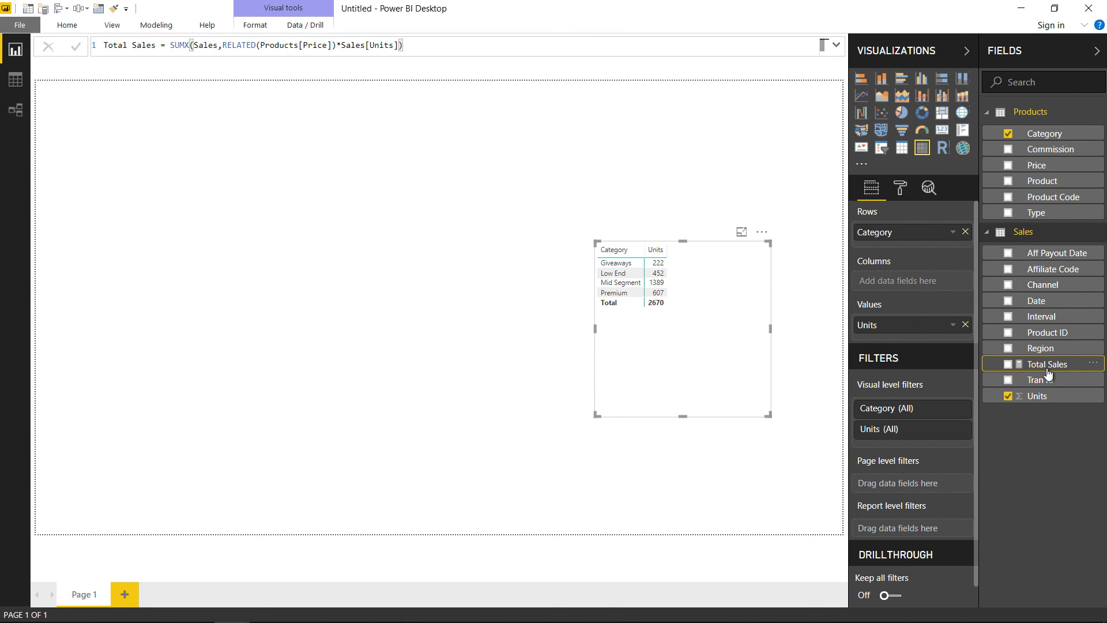
pyautogui.moveTo(1048, 374); pyautogui.dragTo(914, 344)
pyautogui.click(13, 80)
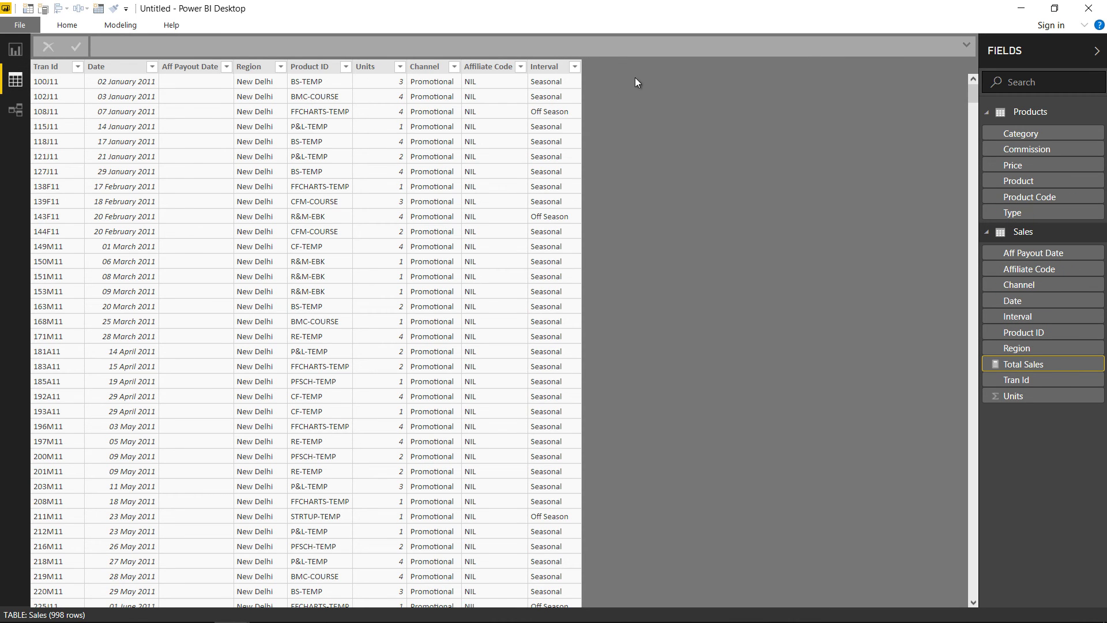
pyautogui.click(15, 50)
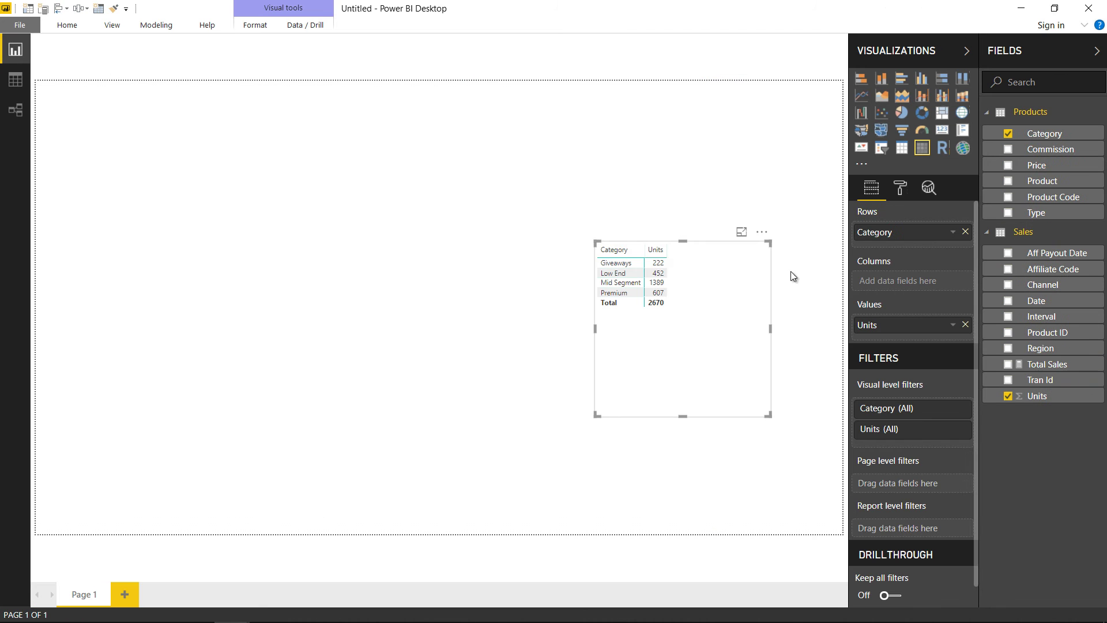
# - Add Total Sales to the matrix values, widen the visual, and view the measure's formula
pyautogui.moveTo(1056, 374); pyautogui.dragTo(692, 358)
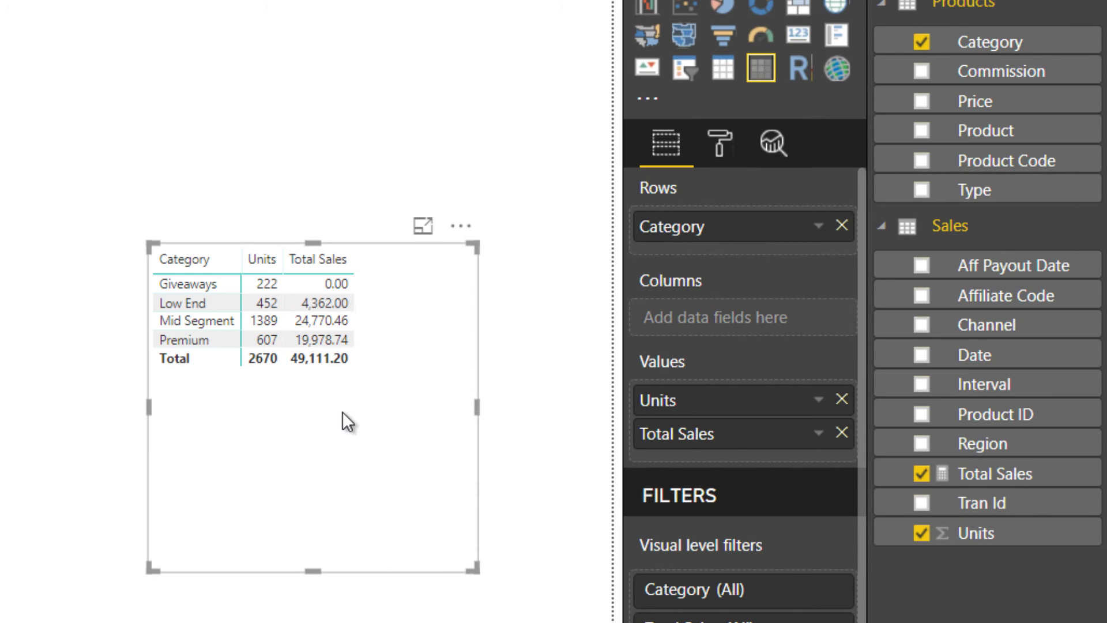
pyautogui.moveTo(151, 571); pyautogui.dragTo(48, 575)
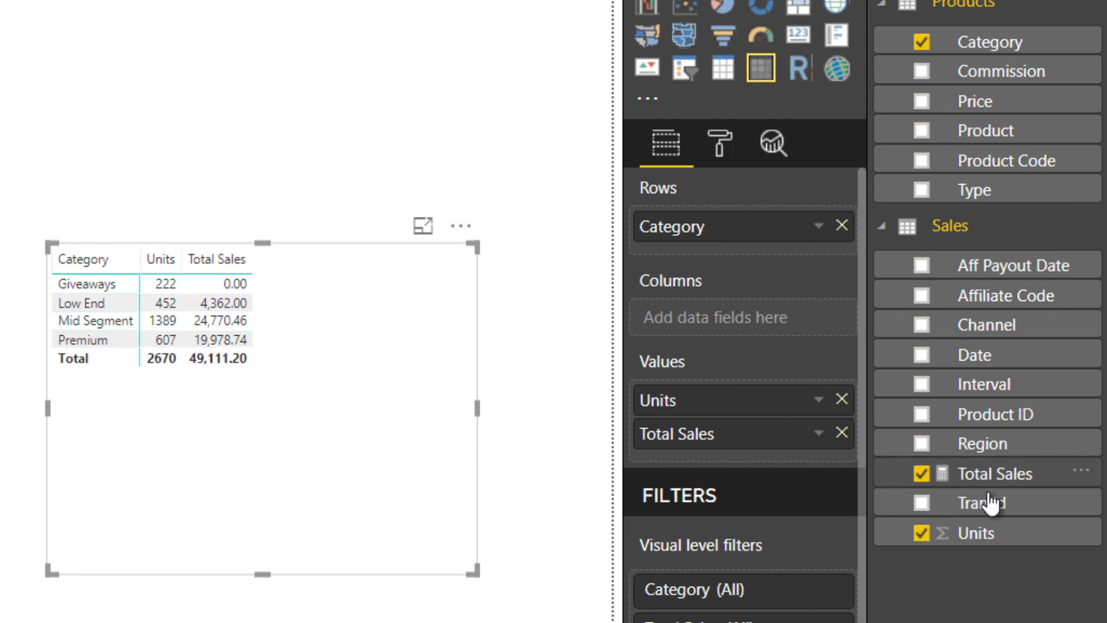
pyautogui.moveTo(993, 487); pyautogui.dragTo(338, 452)
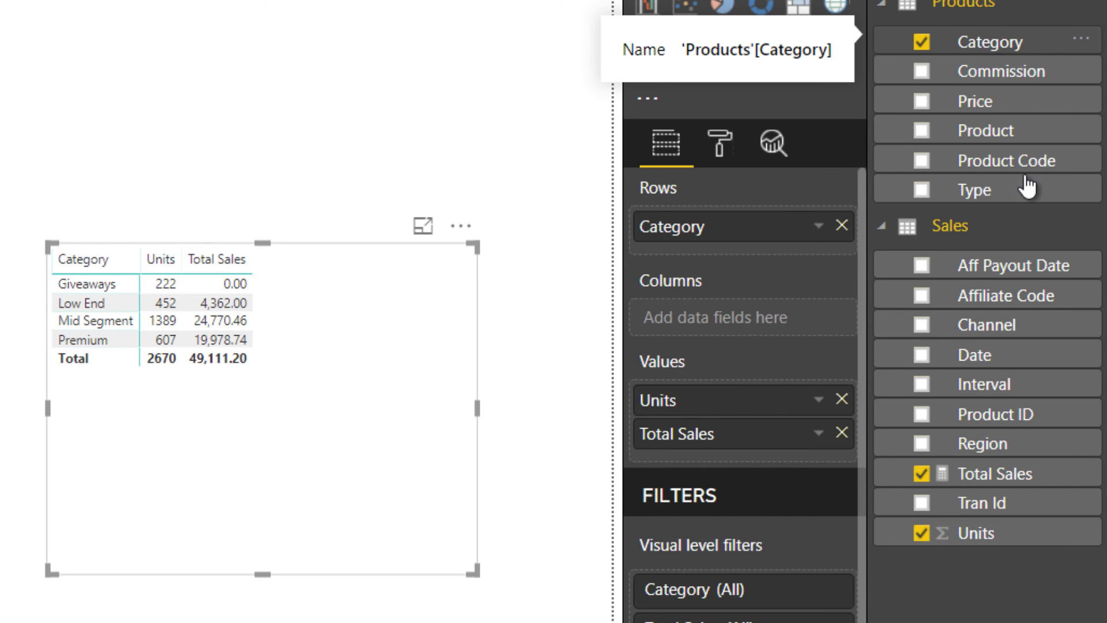
pyautogui.click(1020, 486)
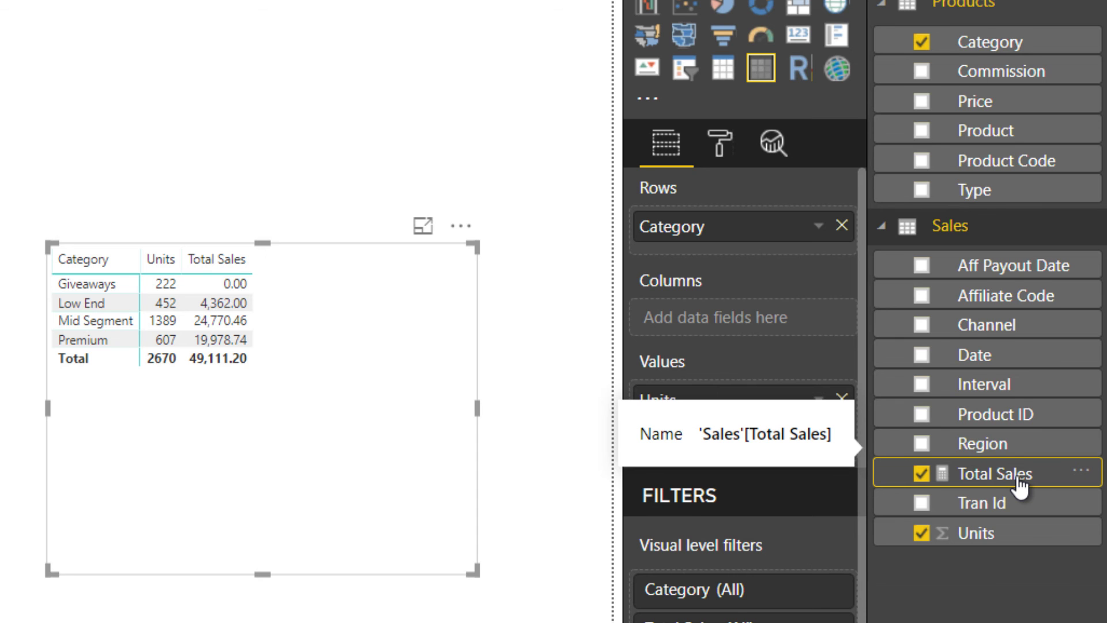
pyautogui.click(538, 596)
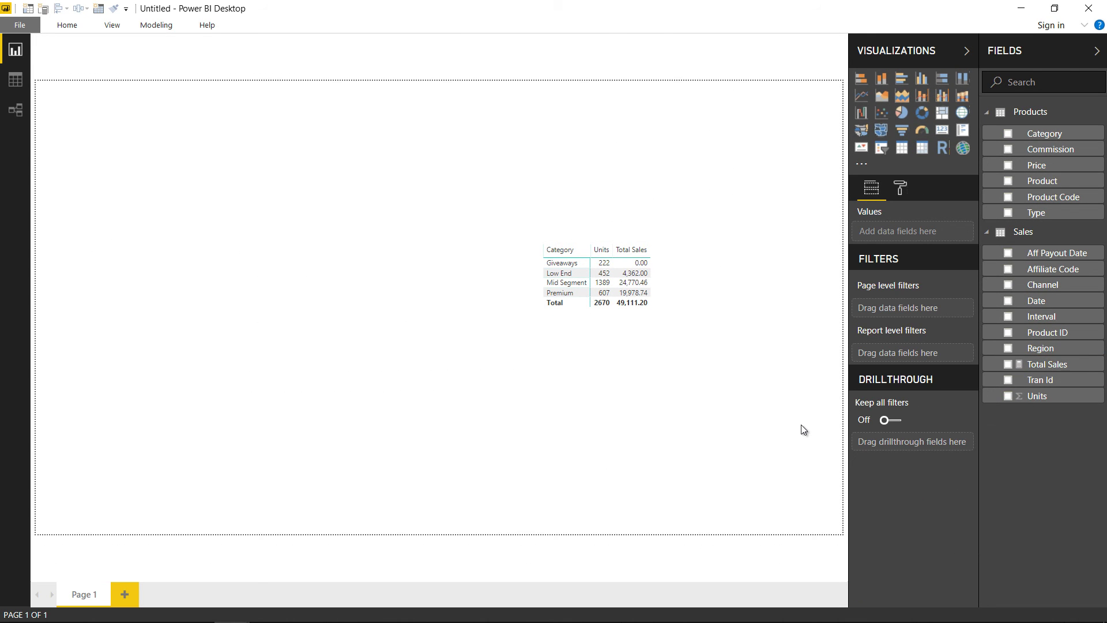